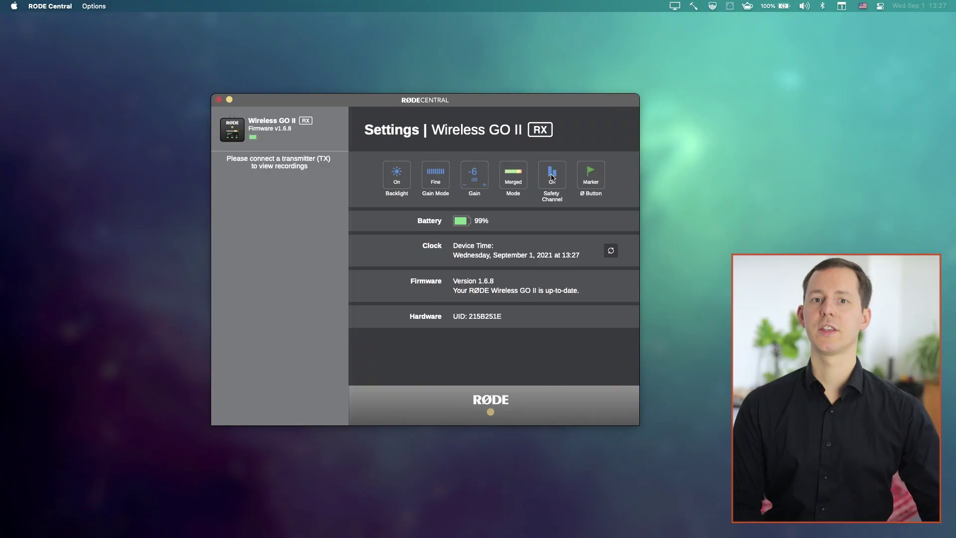
Switch the receiver's Safety Channel to On.
left_click(552, 177)
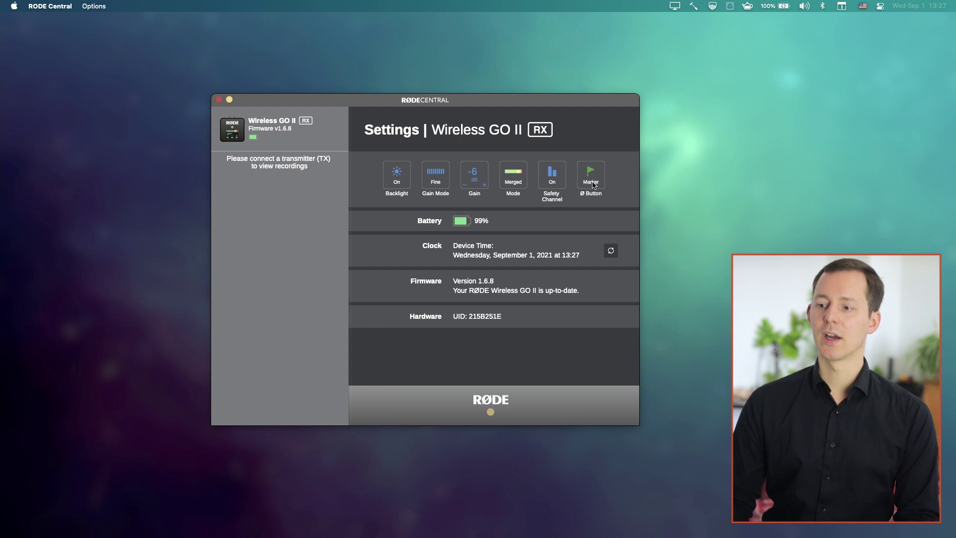
Switch the receiver's Safety Channel back to Off.
left_click(550, 180)
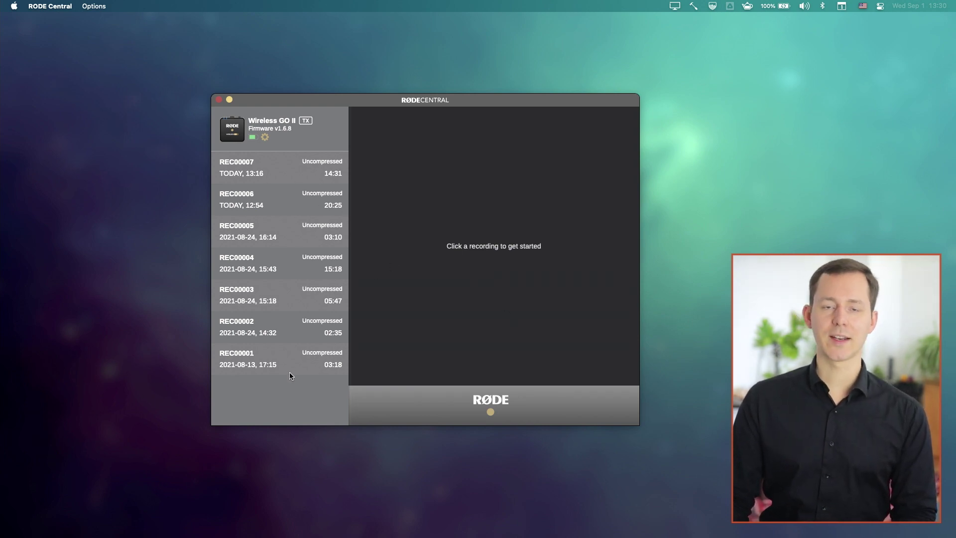
Bring up the Wireless GO II transmitter's settings.
left_click(265, 139)
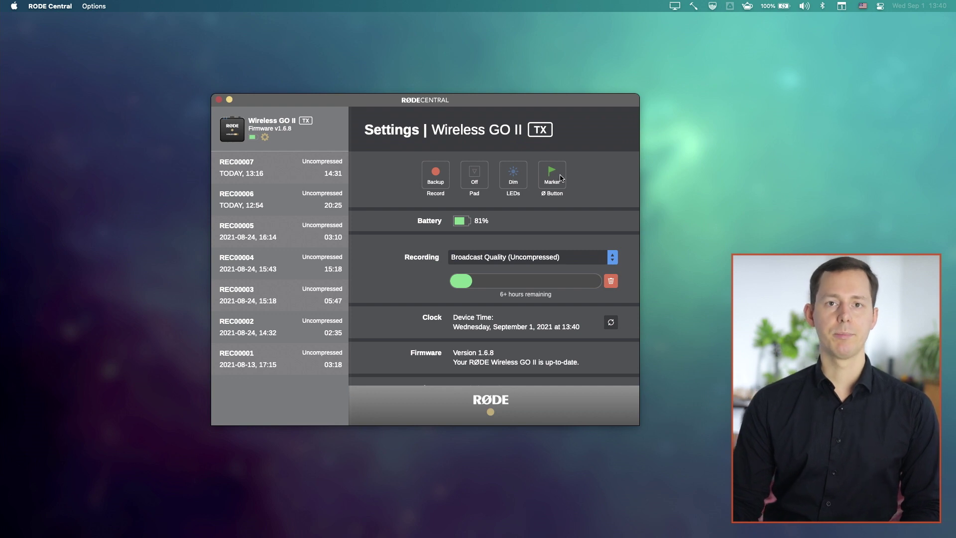
Change the transmitter's LEDs from dim to bright.
left_click(515, 181)
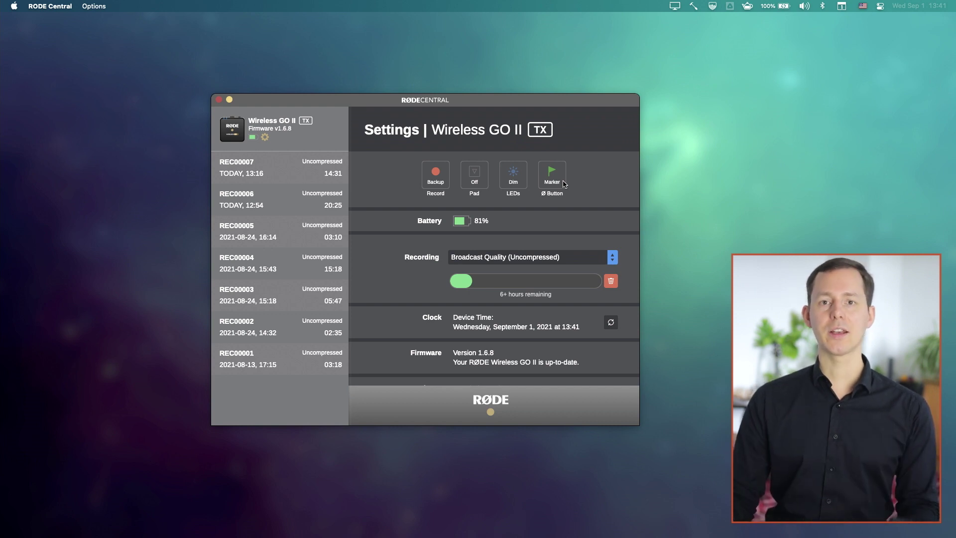
scroll(542, 226, "down", 2)
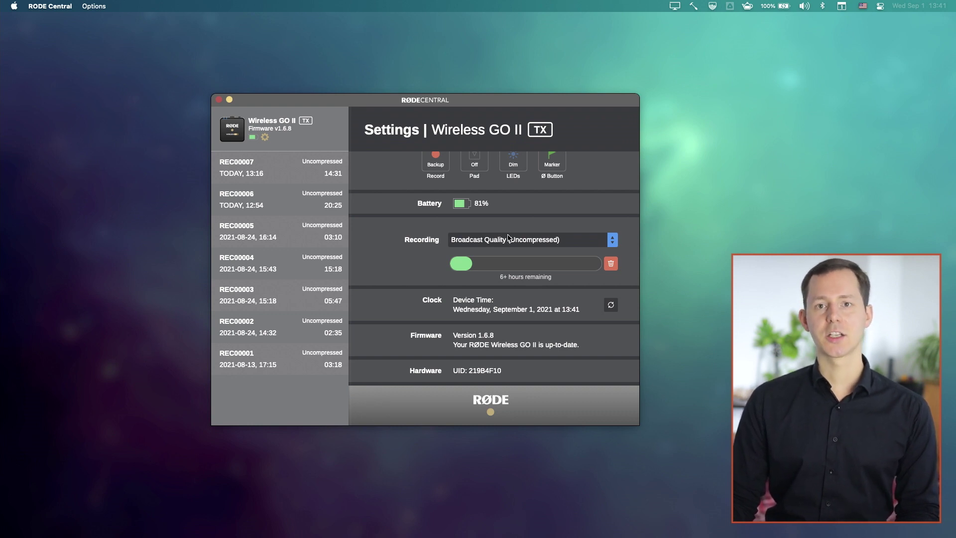
List the transmitter's recording quality options, with broadcast uncompressed still selected.
left_click(527, 239)
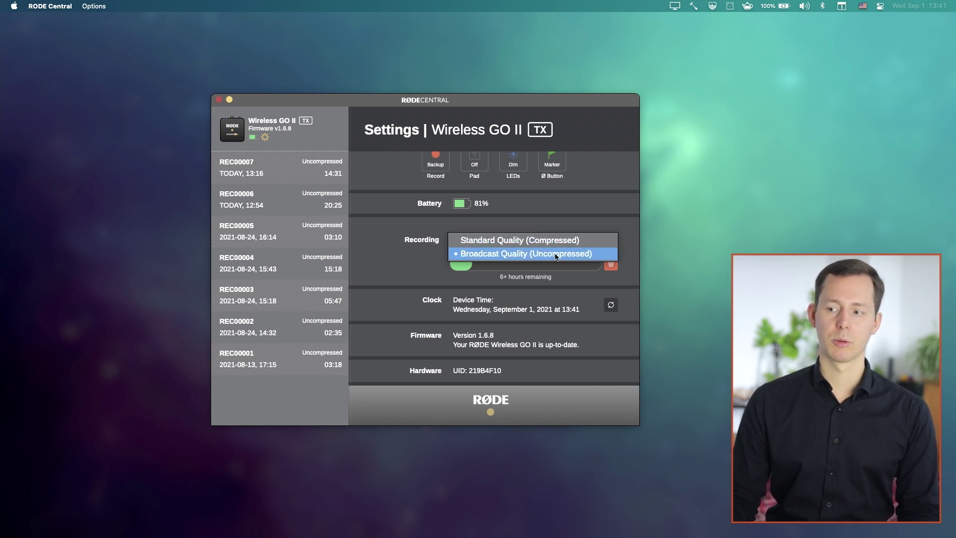
left_click(574, 241)
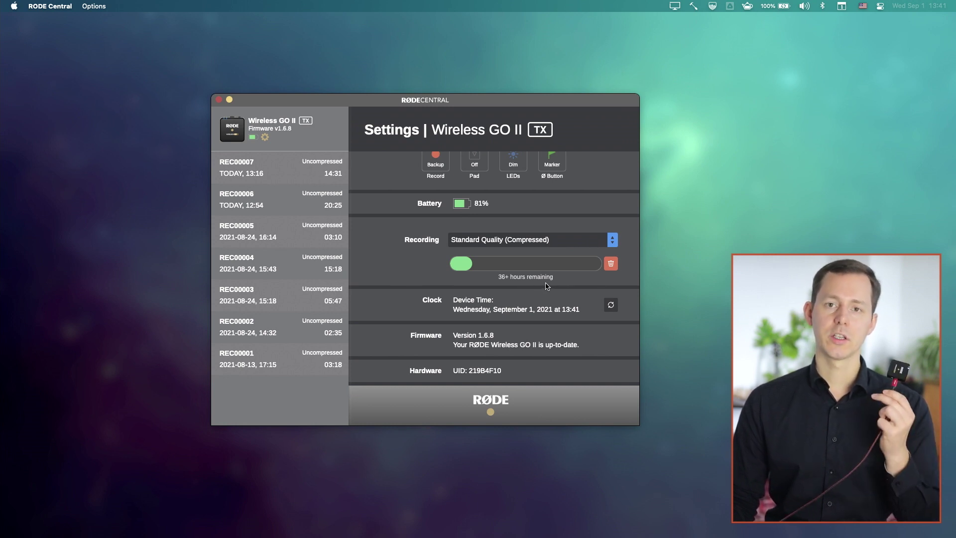
left_click(530, 238)
left_click(532, 249)
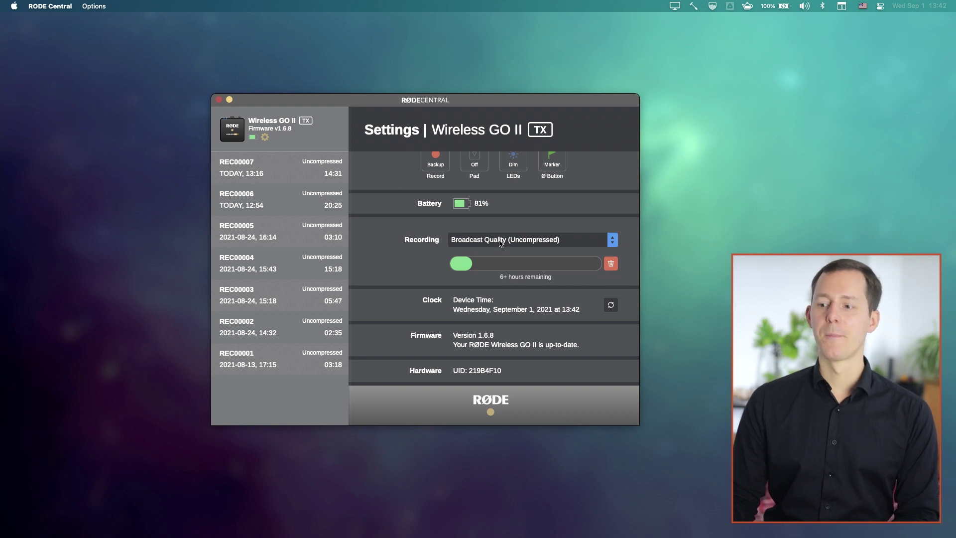
left_click(501, 242)
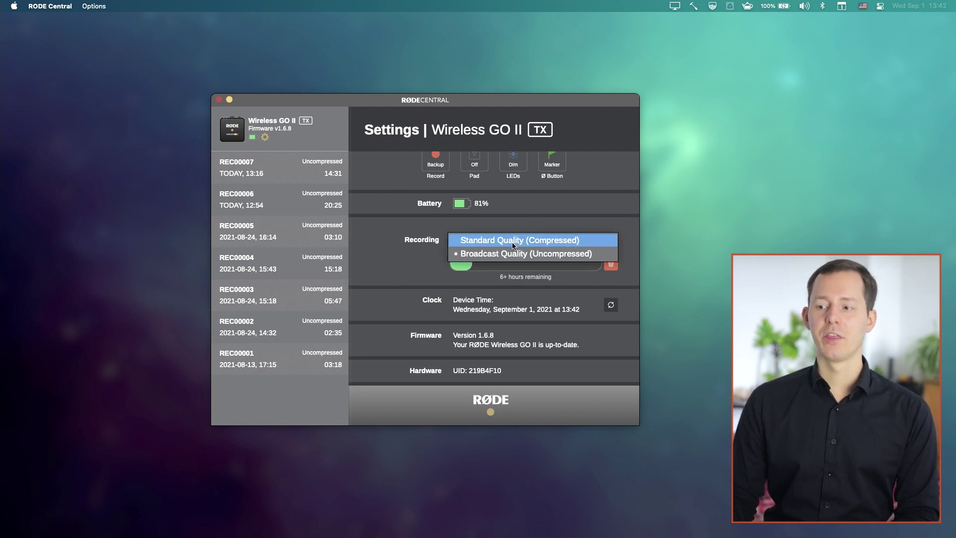
left_click(513, 240)
left_click(490, 241)
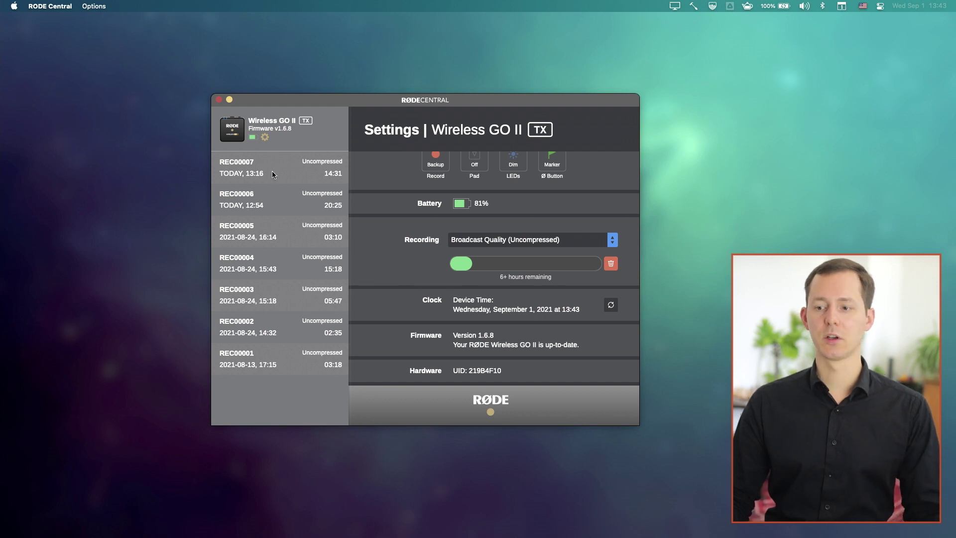
left_click(272, 171)
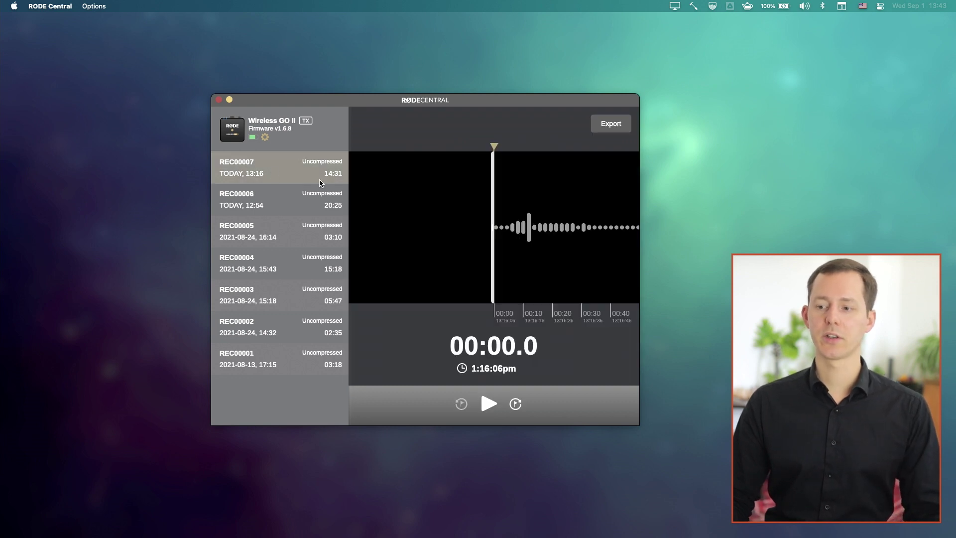
Preview the waveforms of REC00006 and REC00005, then return to REC00007.
left_click(238, 194)
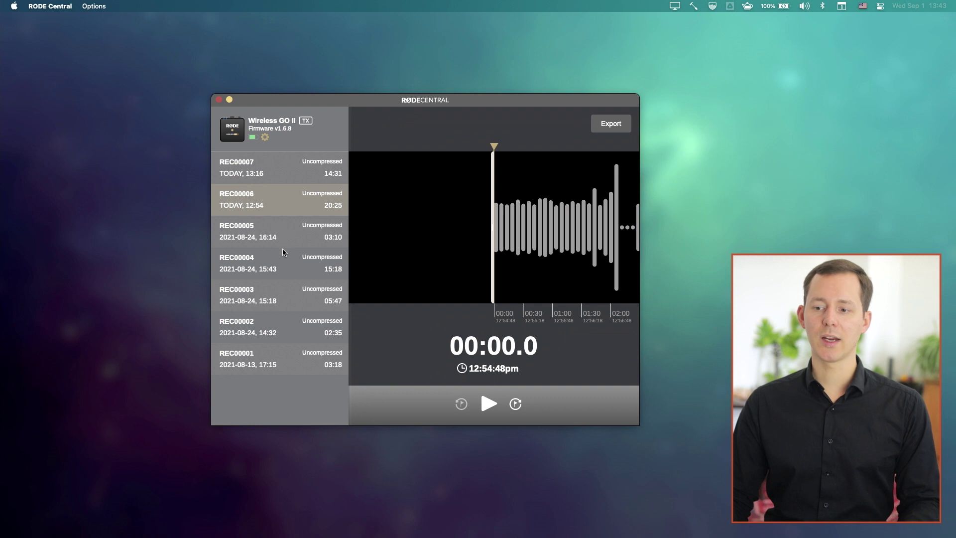
left_click(281, 221)
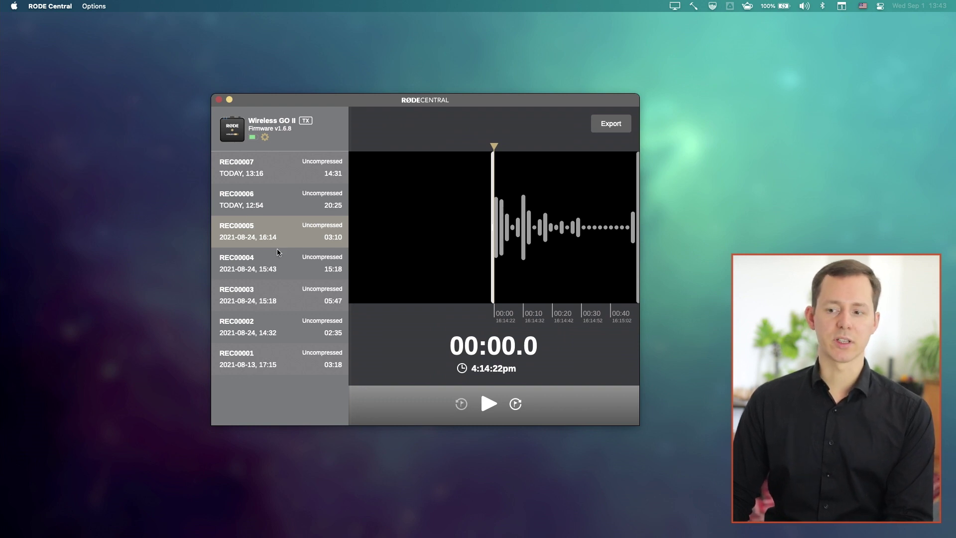
left_click(285, 173)
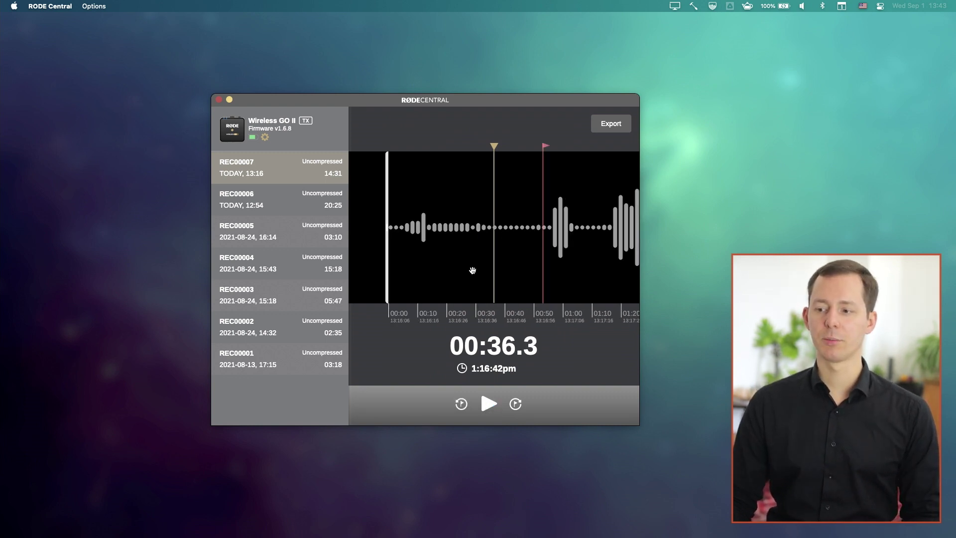
Play and pause REC00007, skip to its 14:31 end, and rewind to 00:00.0.
left_click(487, 403)
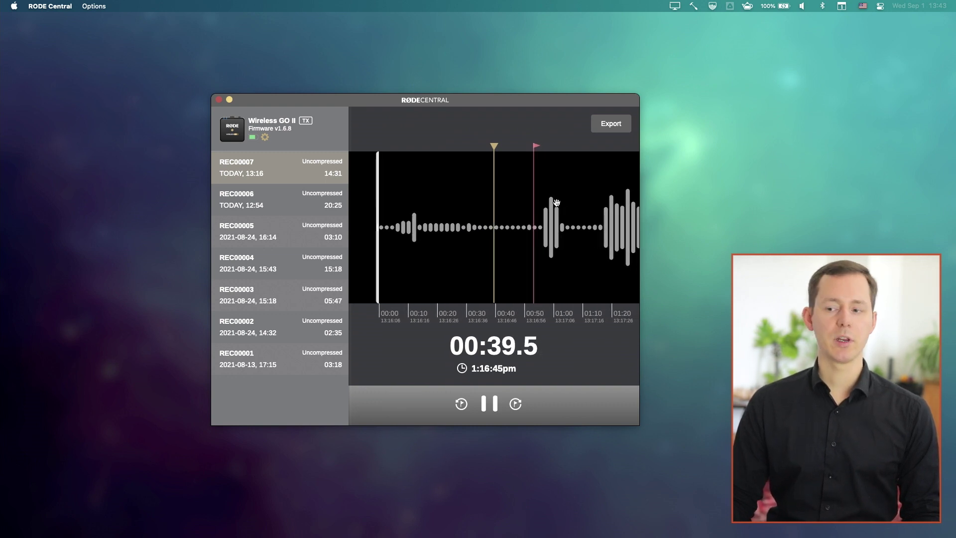
left_click(489, 403)
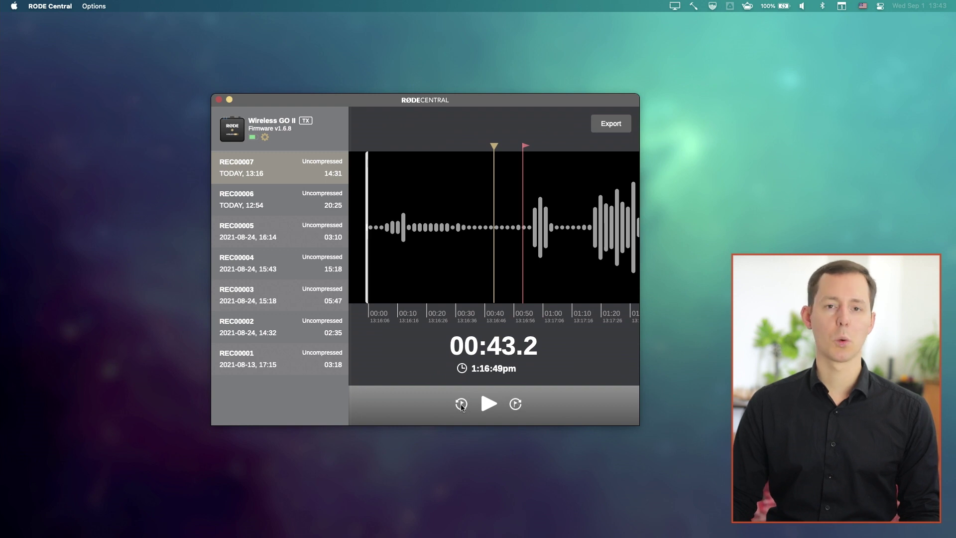
left_click(516, 403)
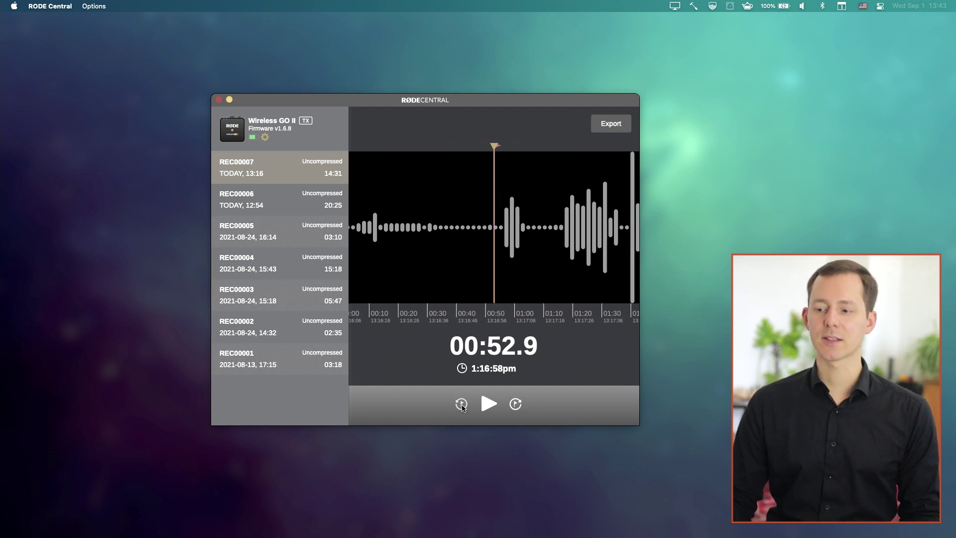
left_click(461, 405)
left_click(516, 404)
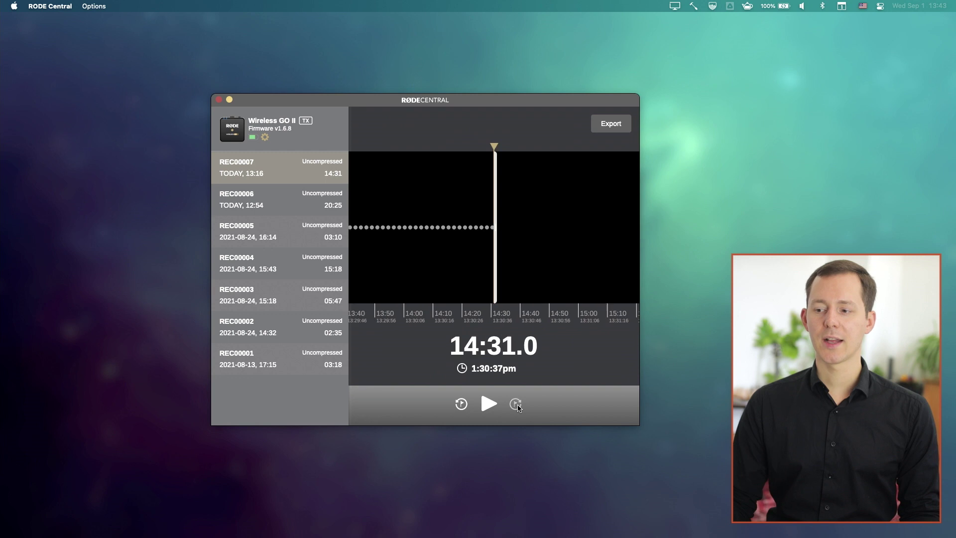
left_click(461, 404)
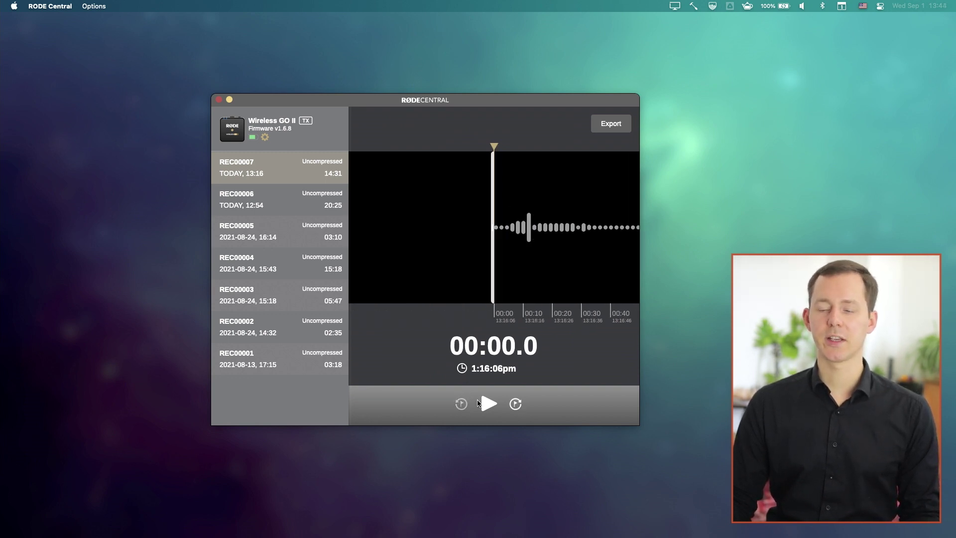
left_click(617, 131)
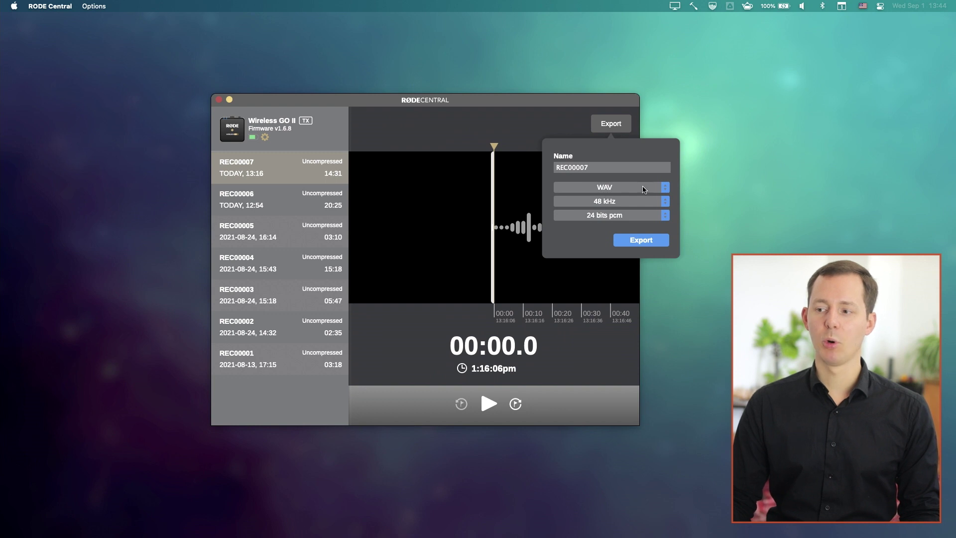
left_click(643, 187)
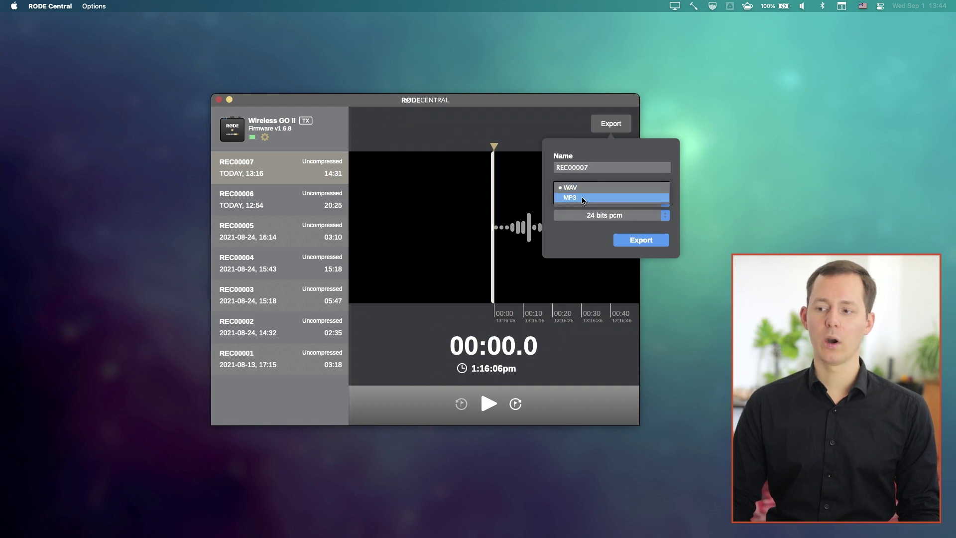
key("Escape")
left_click(618, 215)
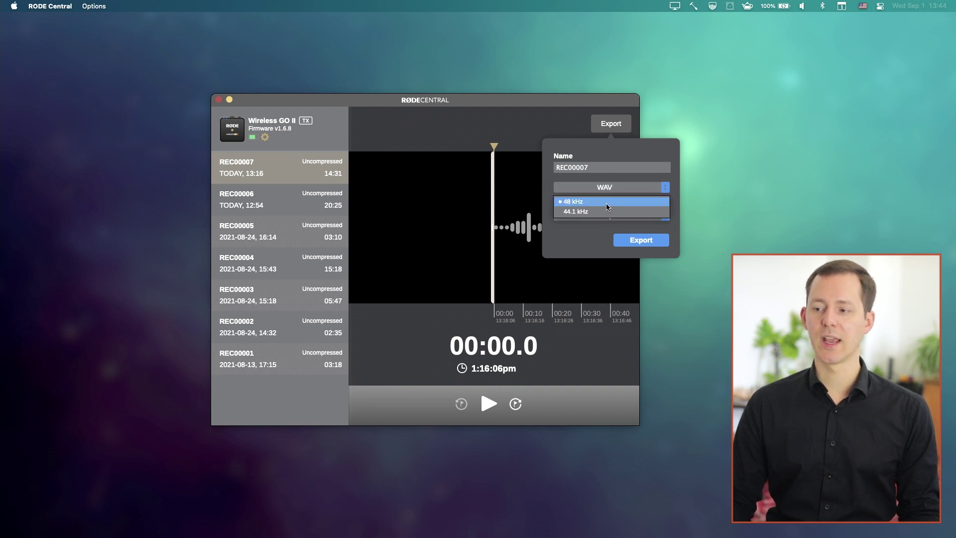
key("Escape")
left_click(590, 217)
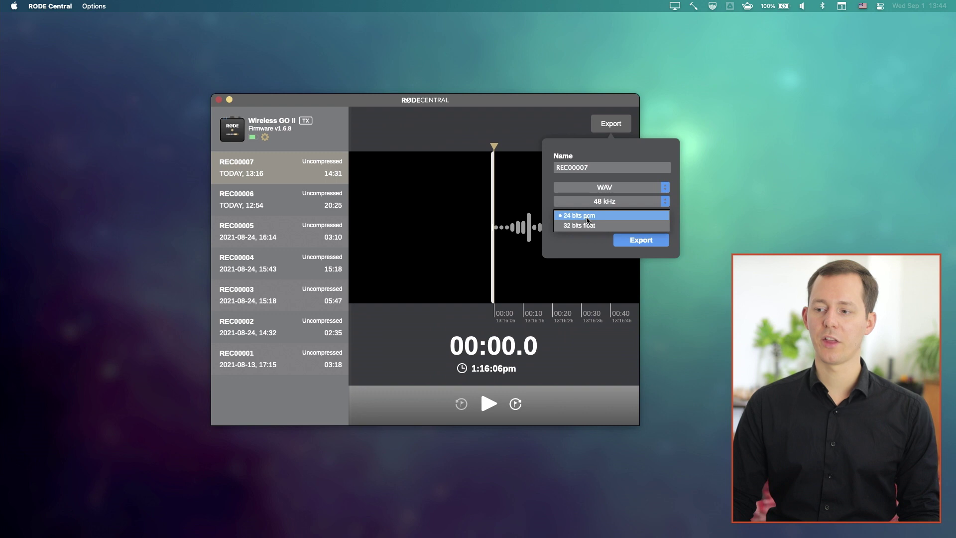
left_click(590, 224)
left_click(614, 217)
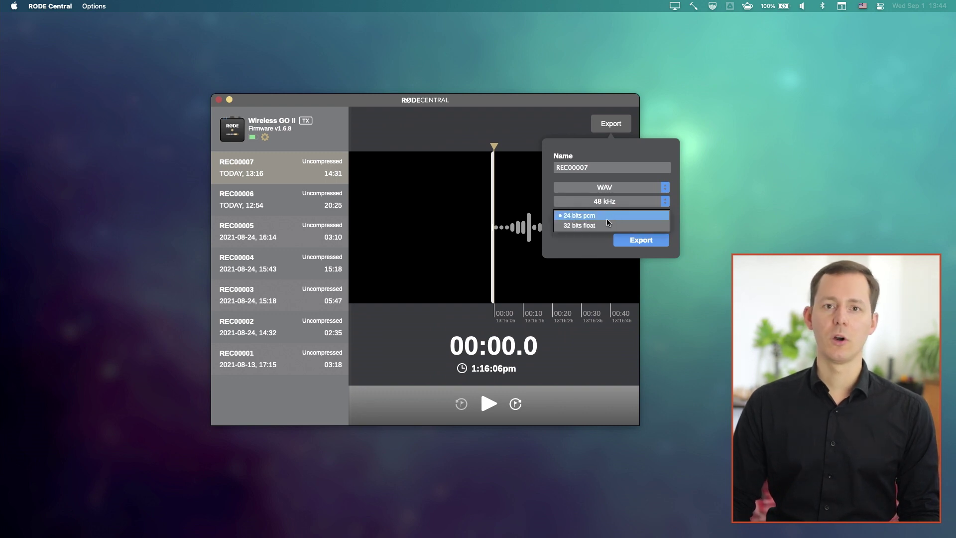
left_click(586, 241)
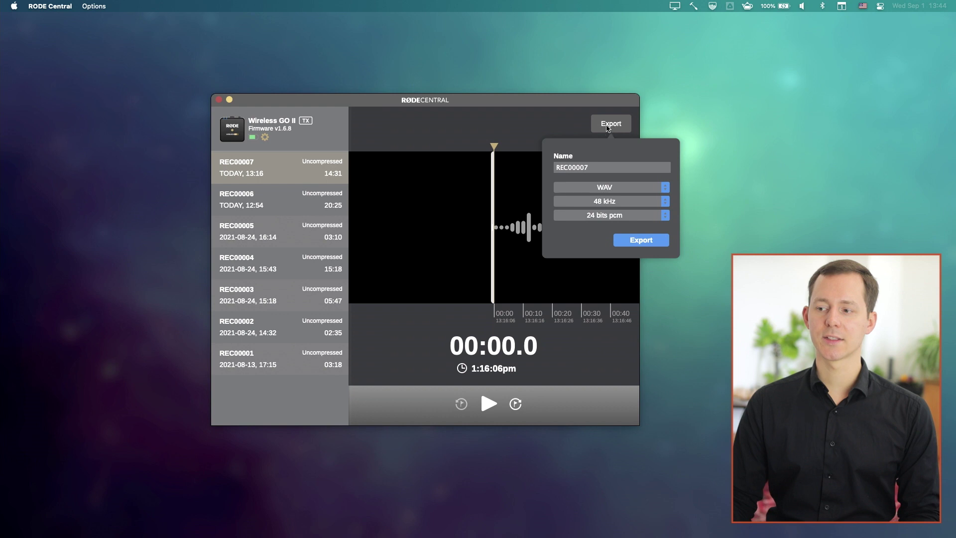
left_click(505, 132)
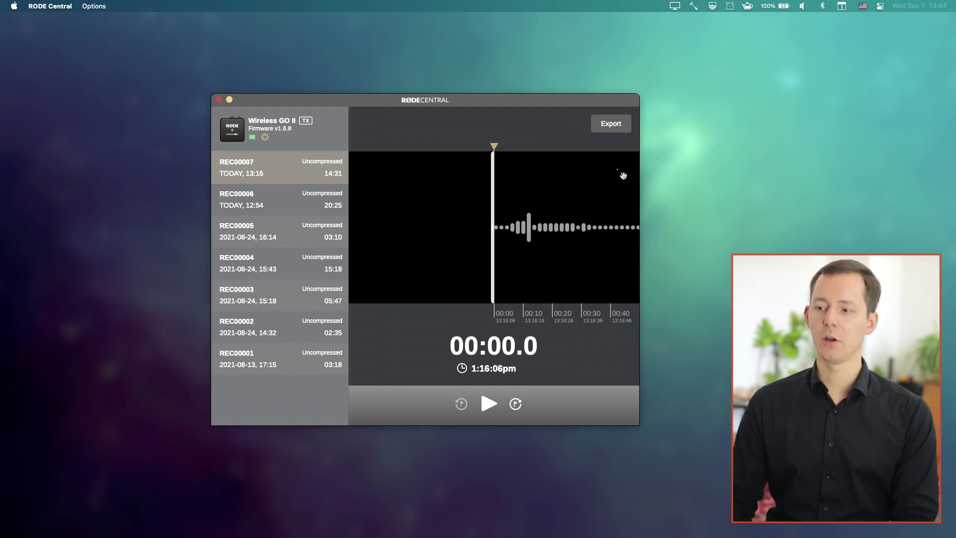
left_click(274, 194)
left_click(279, 228)
left_click(284, 258)
left_click(287, 199)
left_click(286, 169)
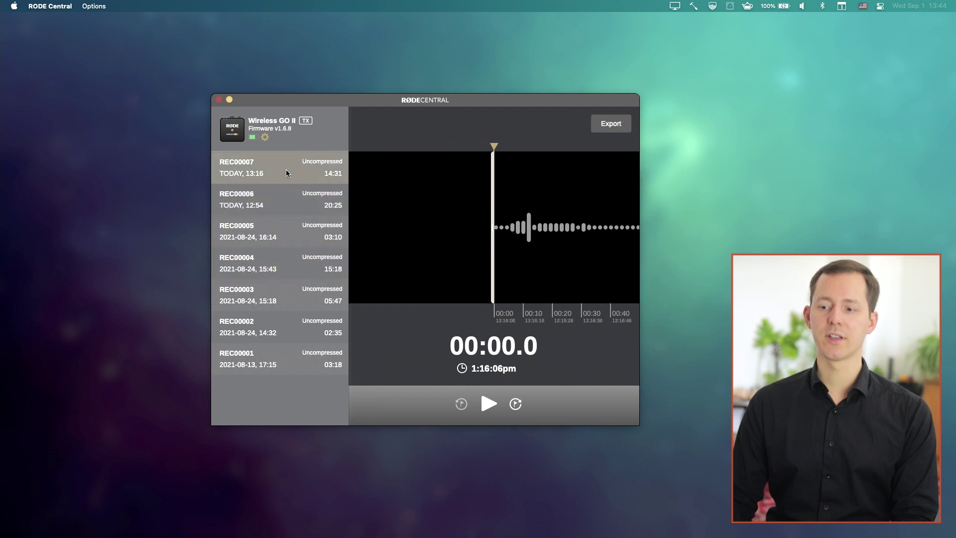
left_click(292, 223)
left_click(287, 199)
left_click(294, 237)
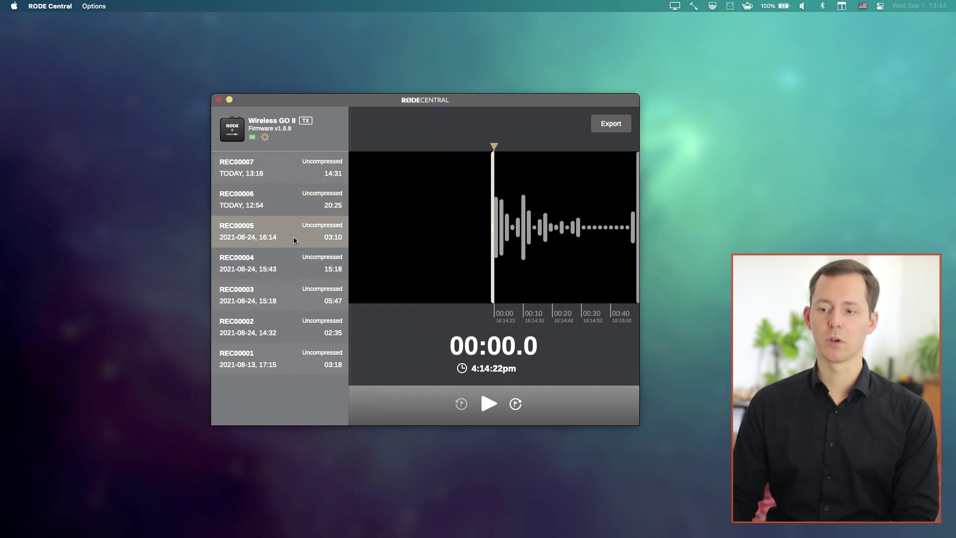
left_click(294, 300)
left_click(290, 232)
left_click(288, 200)
left_click(287, 173)
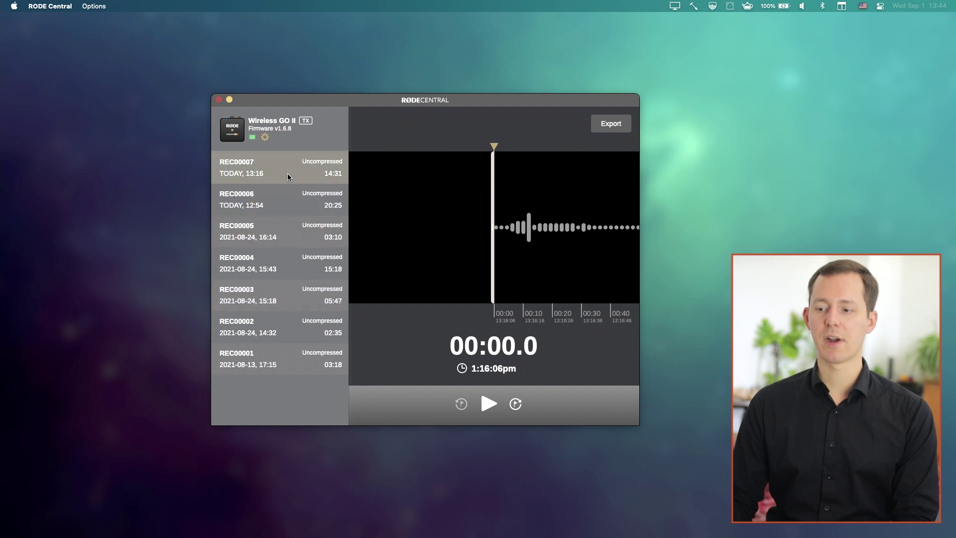